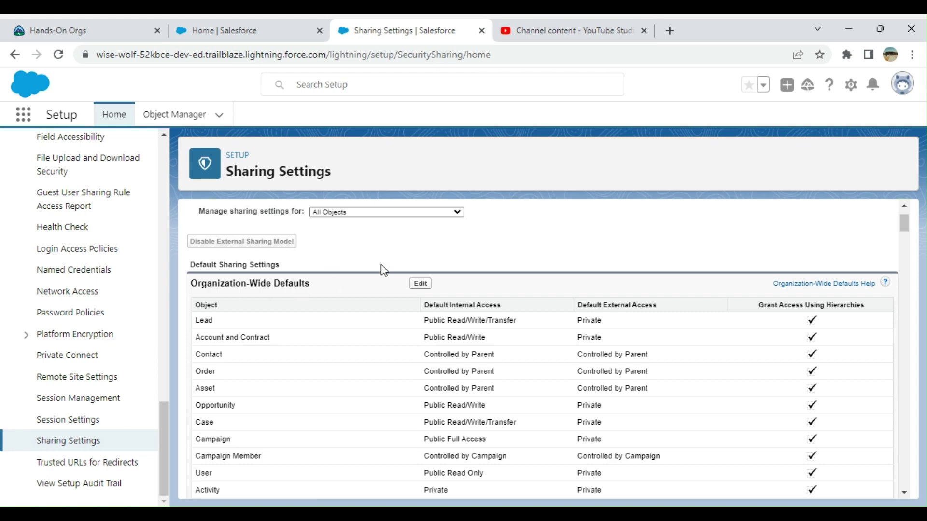
# Step: Open the list of Setup destinations and adjust the sidebar view
pyautogui.moveTo(161, 410); pyautogui.dragTo(192, 145)
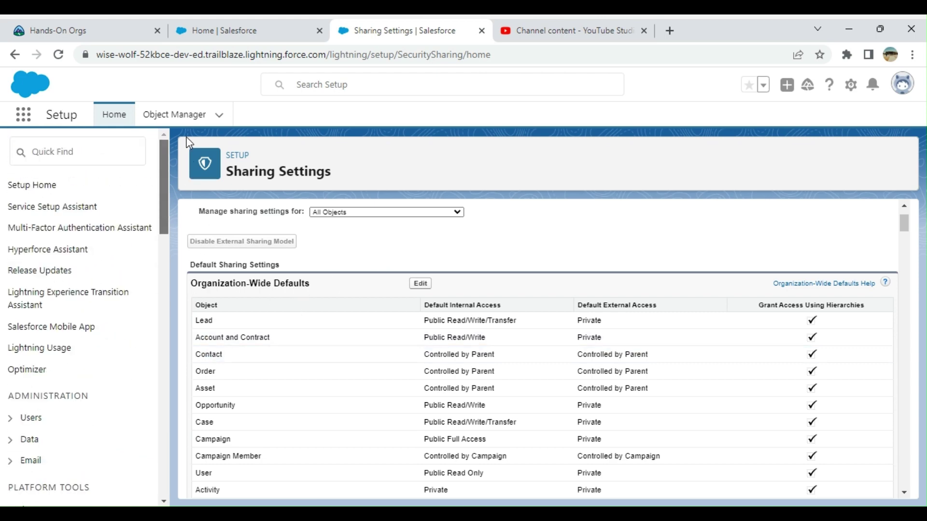
pyautogui.click(851, 92)
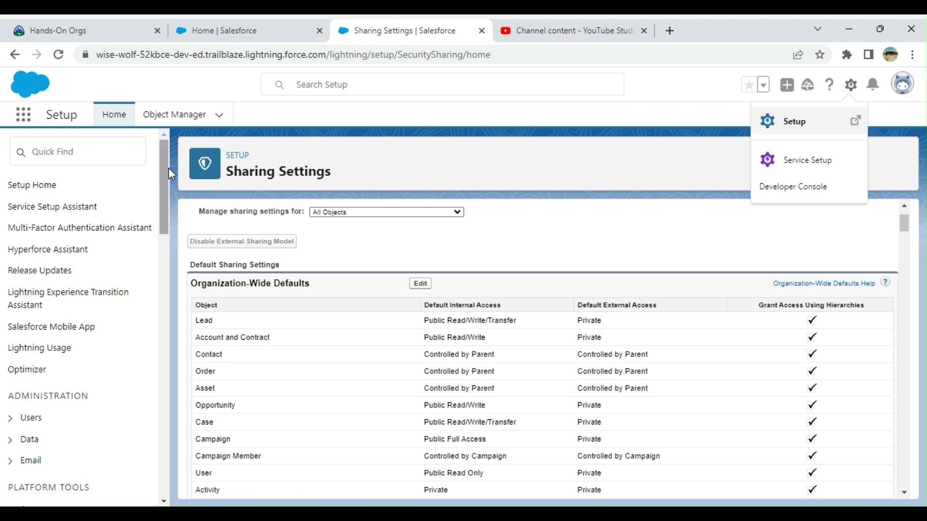
pyautogui.moveTo(168, 168); pyautogui.dragTo(166, 186)
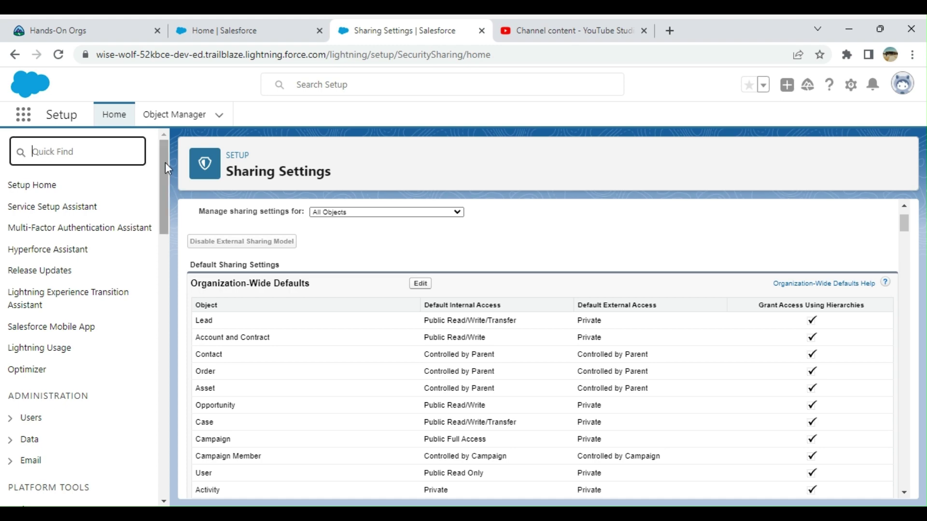
pyautogui.moveTo(165, 163); pyautogui.dragTo(145, 469)
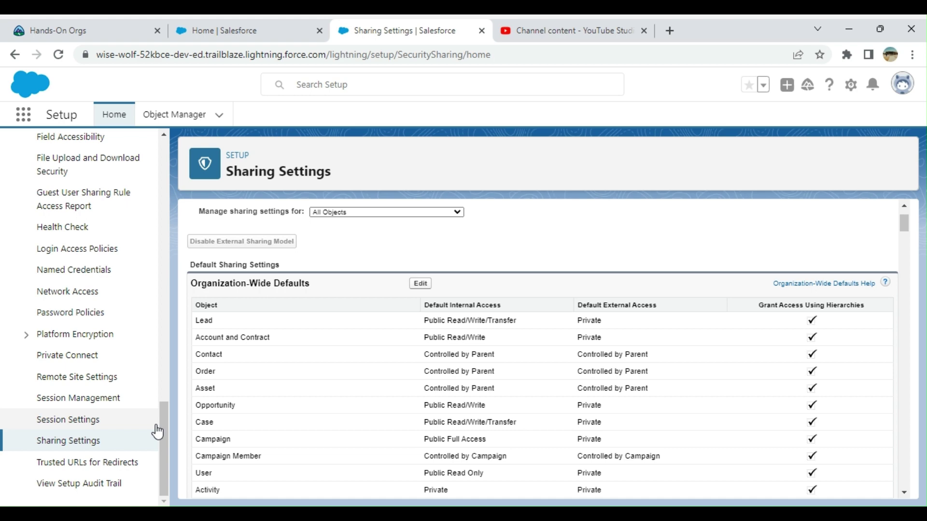
pyautogui.moveTo(164, 424); pyautogui.dragTo(180, 437)
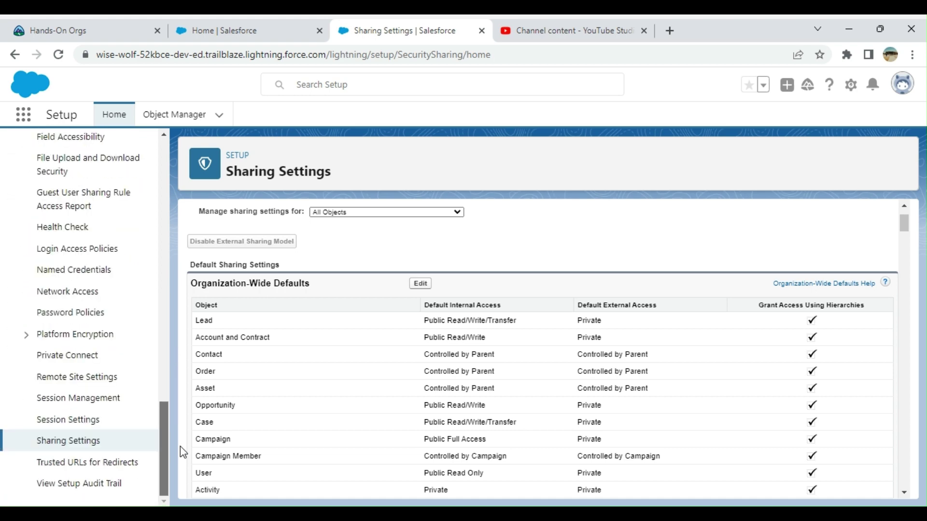
# Step: Reload Sharing Settings to the page top and zoom the browser to 125%
pyautogui.click(71, 445)
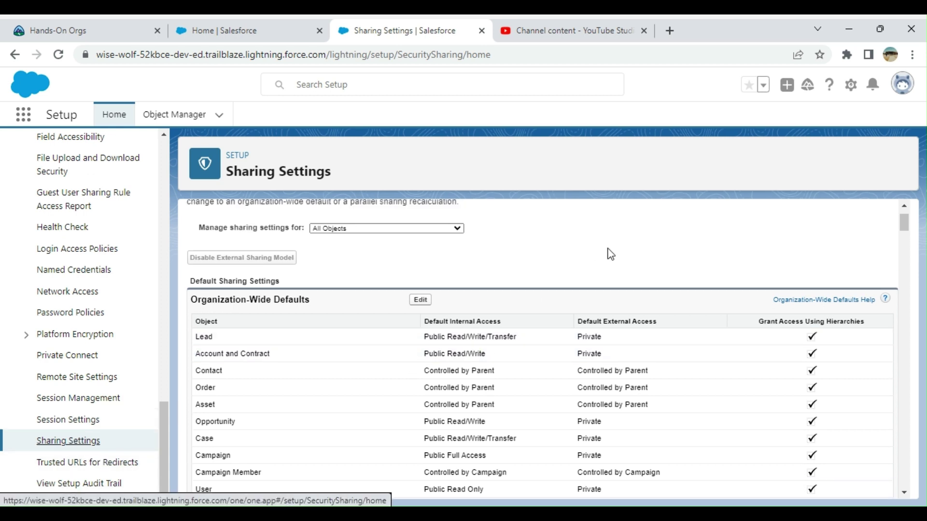
pyautogui.scroll(2, 611, 255)
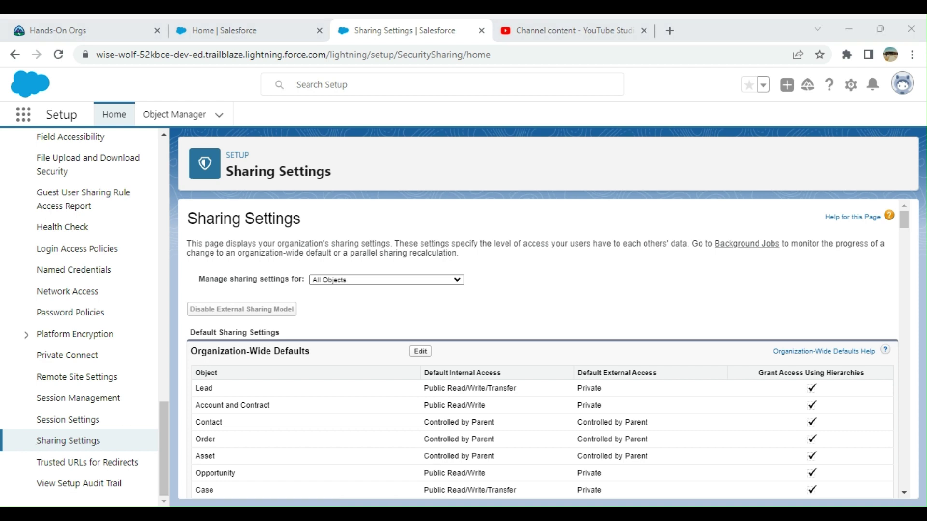
pyautogui.click(602, 317)
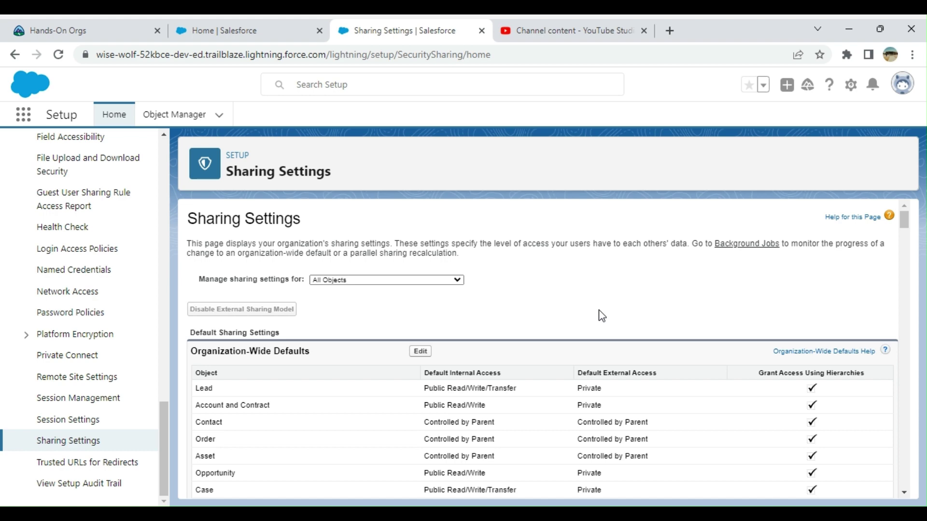
pyautogui.hotkey('ctrl', '+')
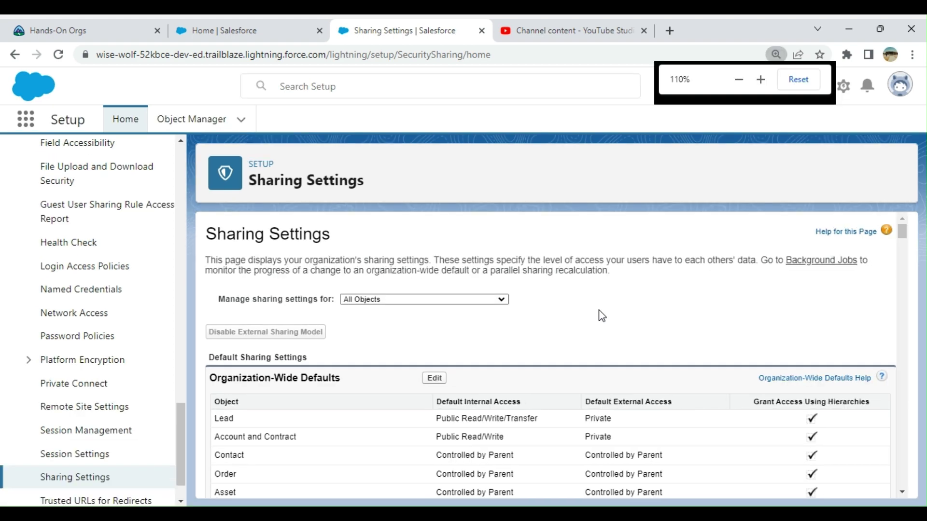
pyautogui.hotkey('ctrl', '+')
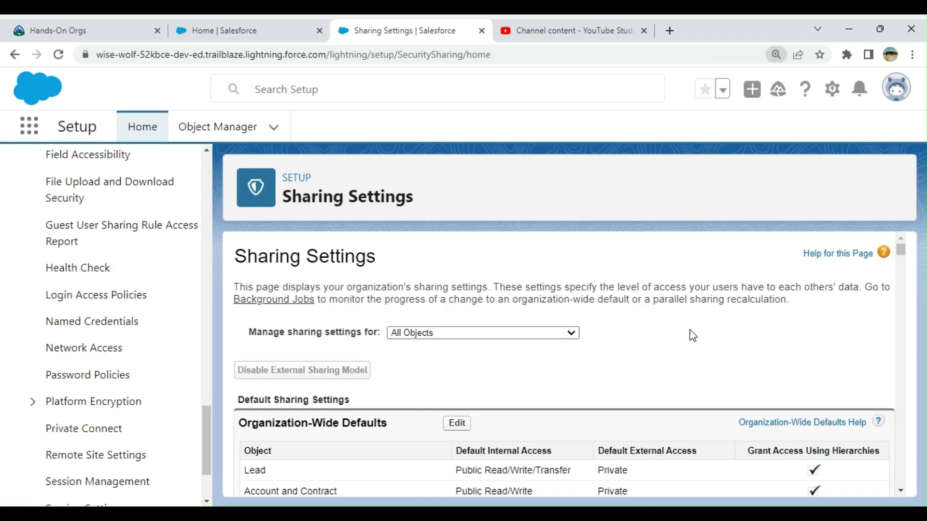
pyautogui.scroll(-1, 697, 325)
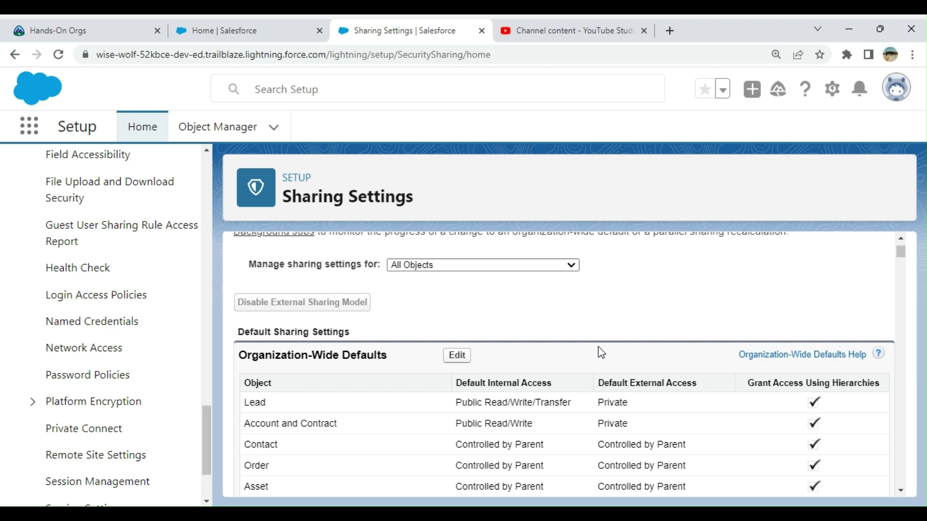
pyautogui.scroll(2, 652, 309)
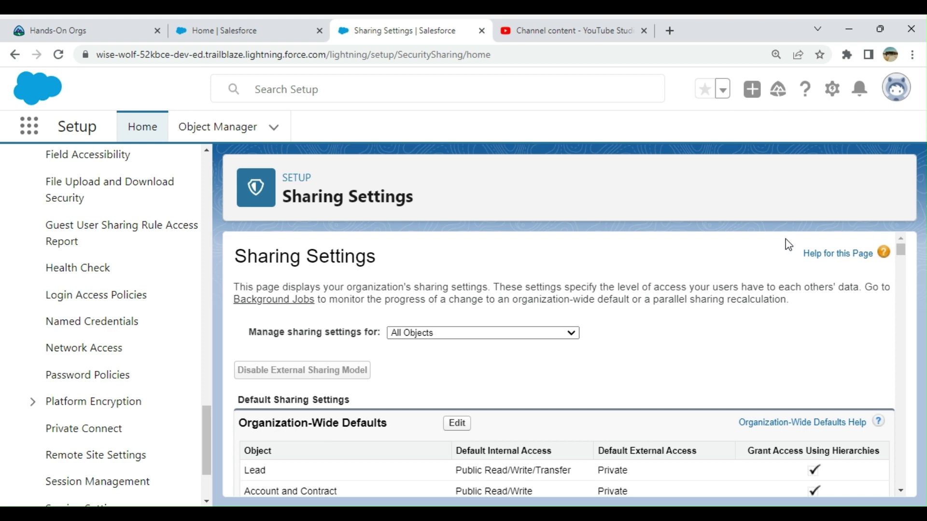
pyautogui.scroll(-2, 661, 259)
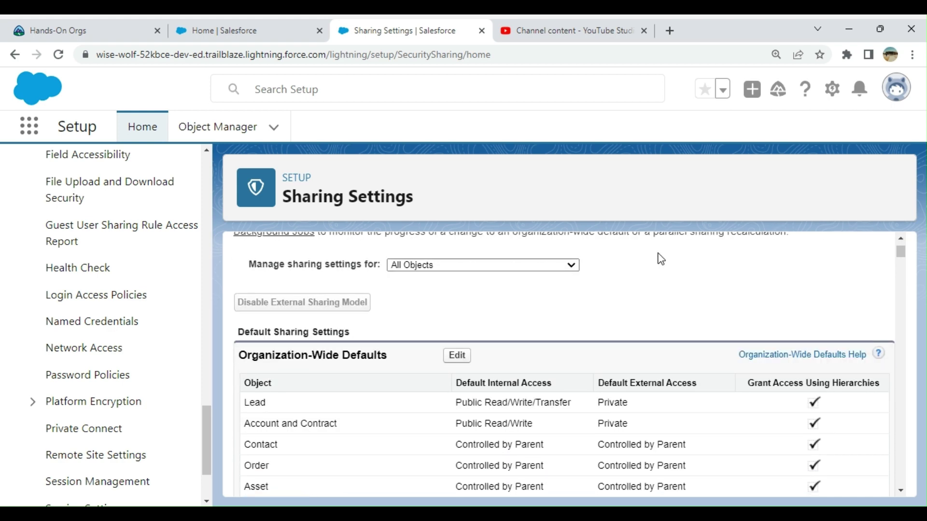
pyautogui.scroll(-2, 661, 259)
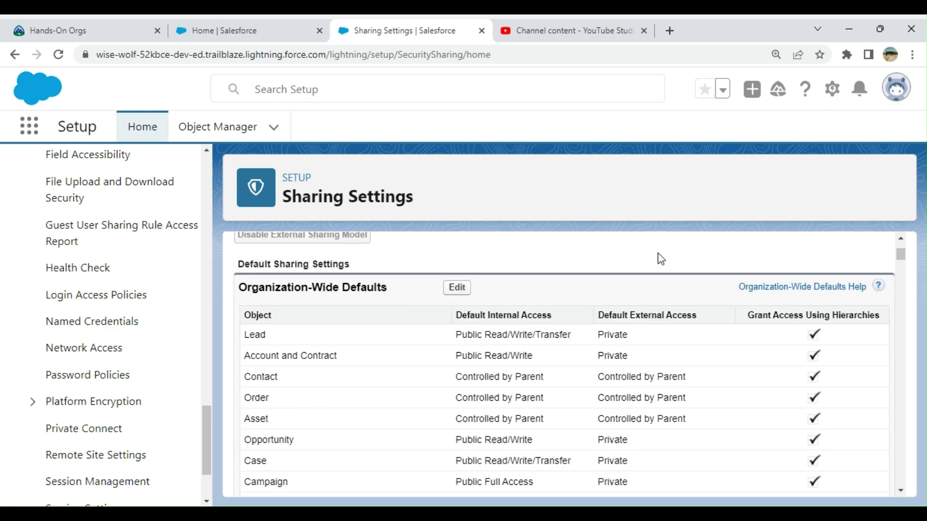
pyautogui.scroll(4, 661, 259)
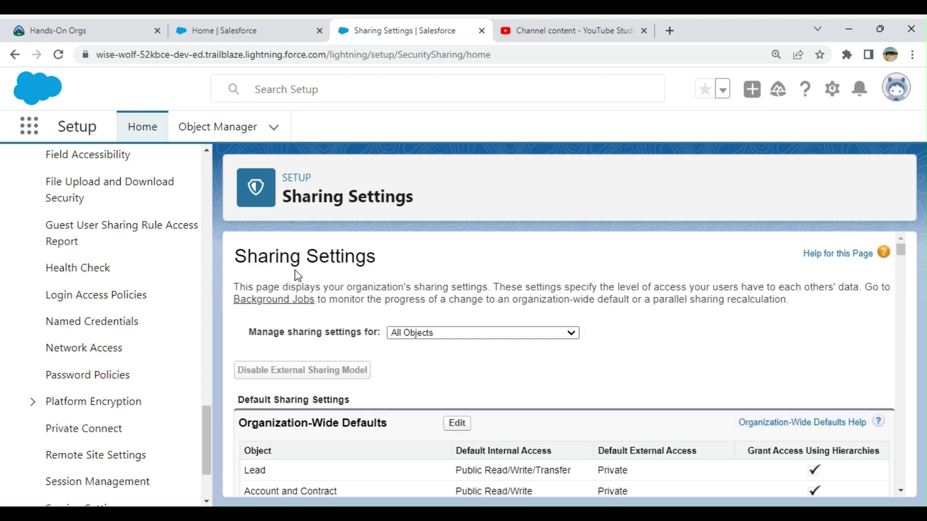
pyautogui.scroll(-2, 708, 303)
pyautogui.scroll(-5, 709, 303)
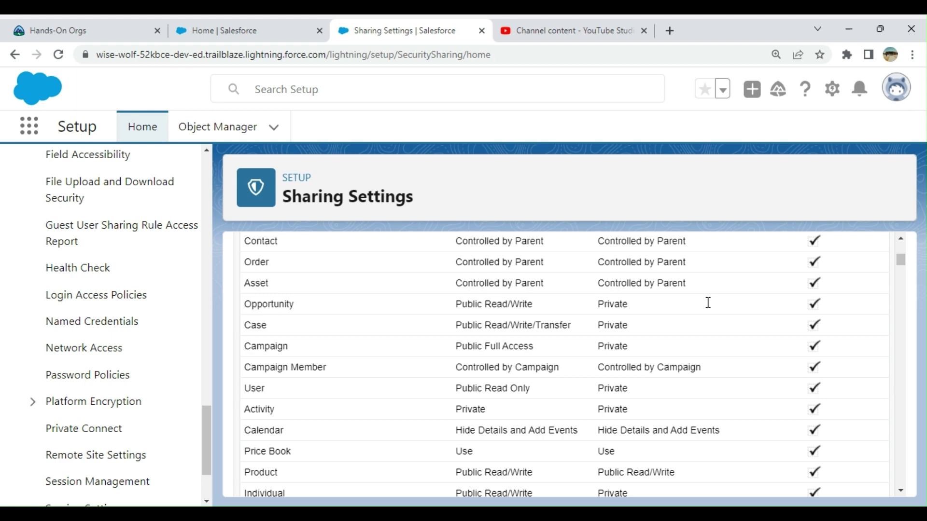
pyautogui.scroll(-2, 708, 303)
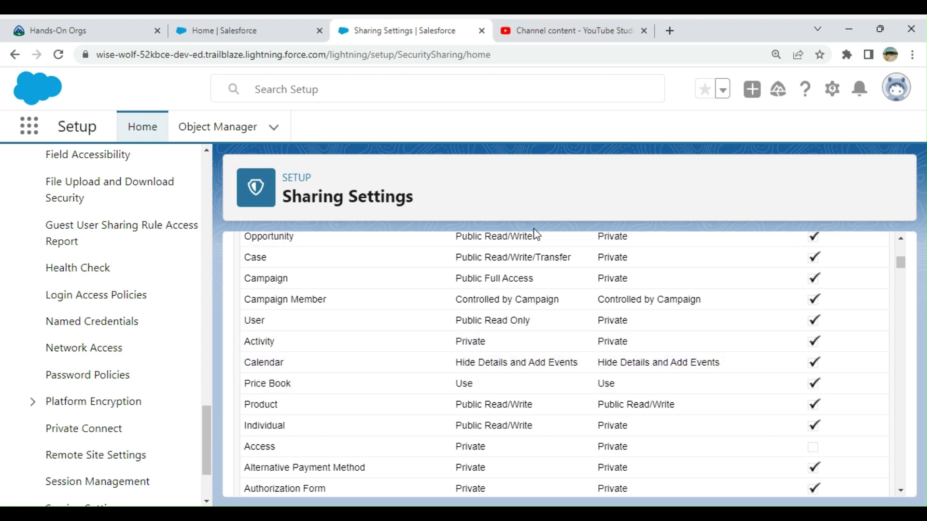
pyautogui.scroll(2, 607, 276)
pyautogui.scroll(5, 608, 280)
pyautogui.scroll(-3, 649, 322)
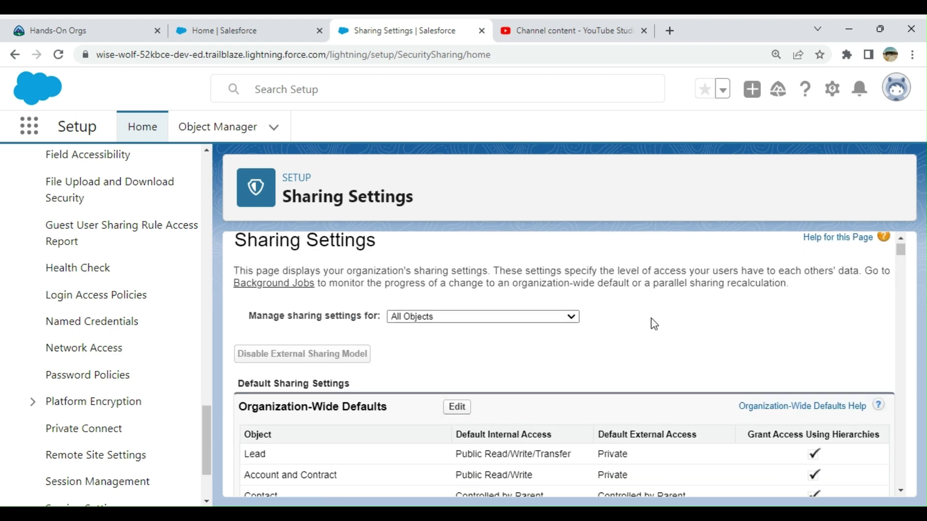
# Step: Edit Organization-Wide Defaults so Work Plan internal access is Public Read Only, and save
pyautogui.click(464, 292)
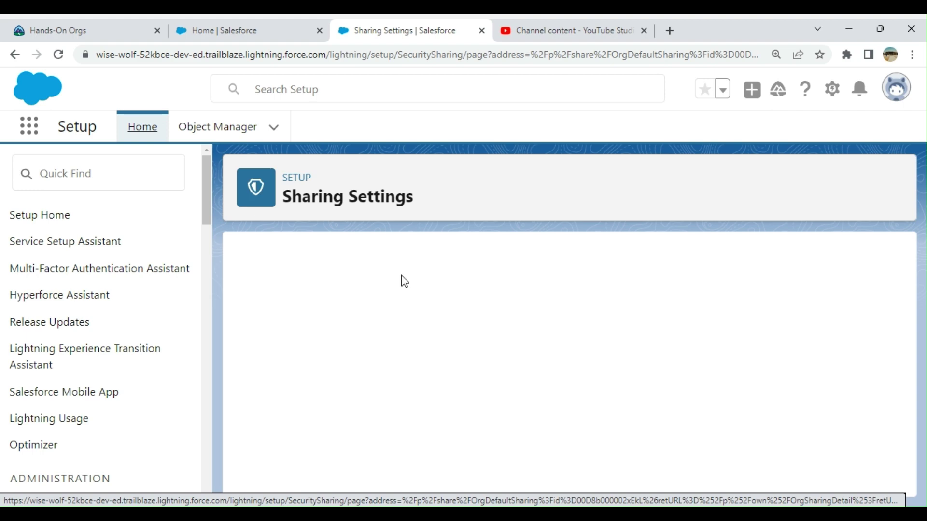
pyautogui.scroll(-7, 689, 261)
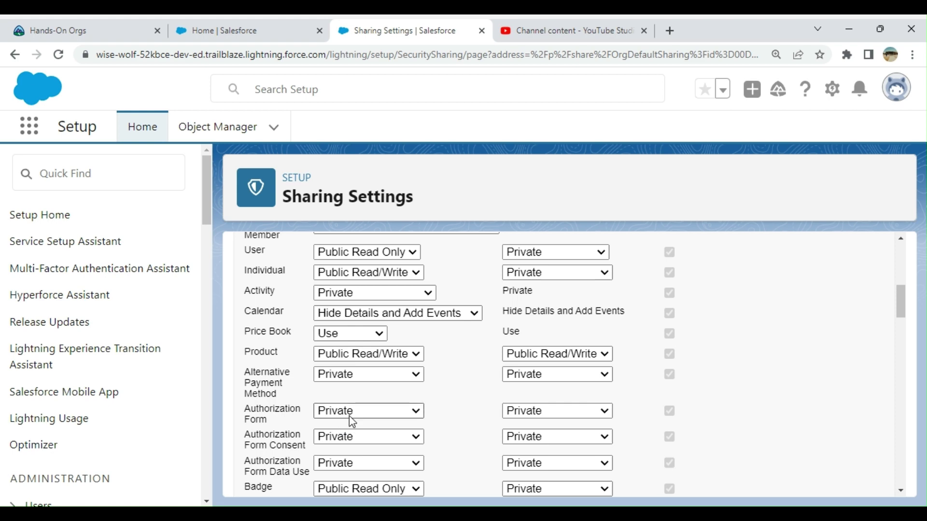
pyautogui.scroll(-4, 399, 338)
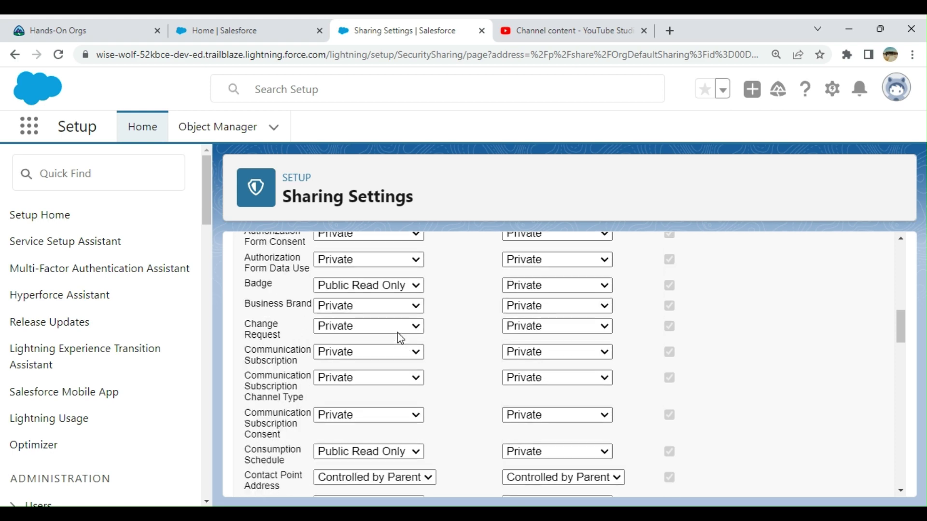
pyautogui.scroll(-3, 400, 338)
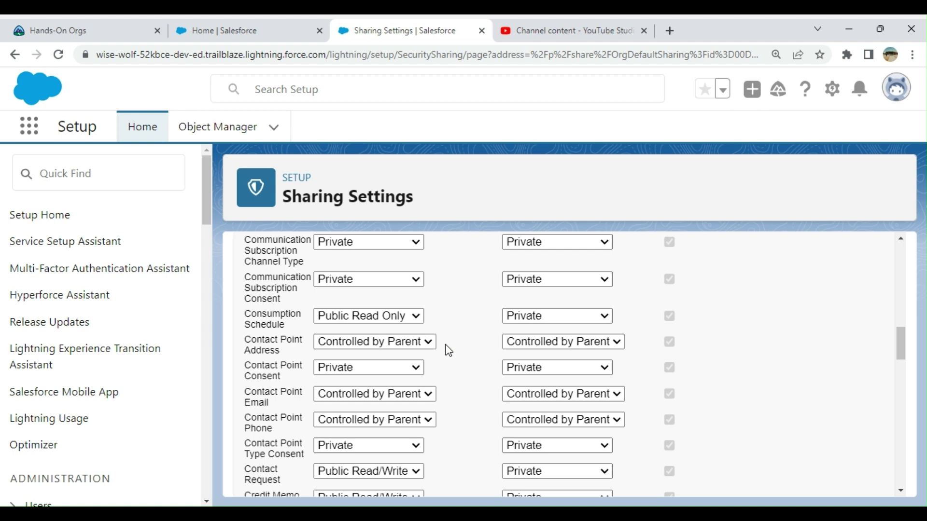
pyautogui.scroll(-10, 514, 337)
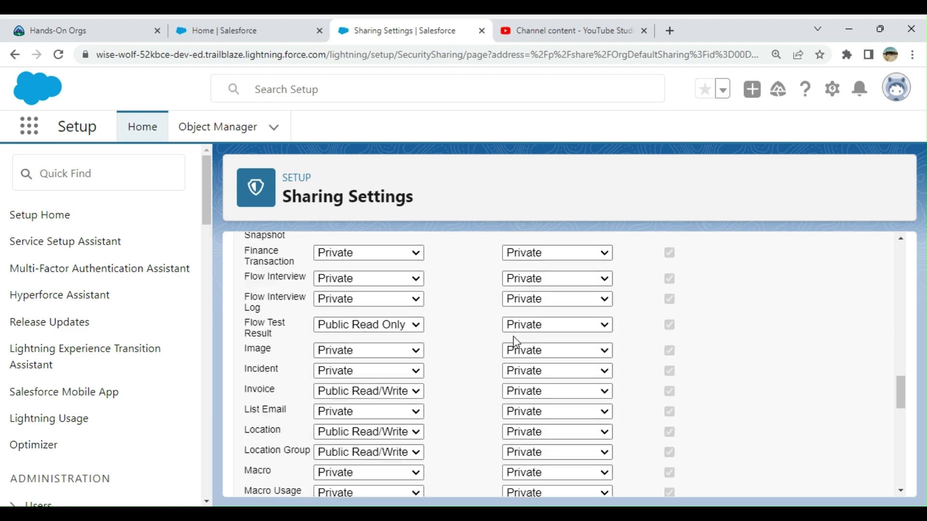
pyautogui.scroll(-12, 675, 324)
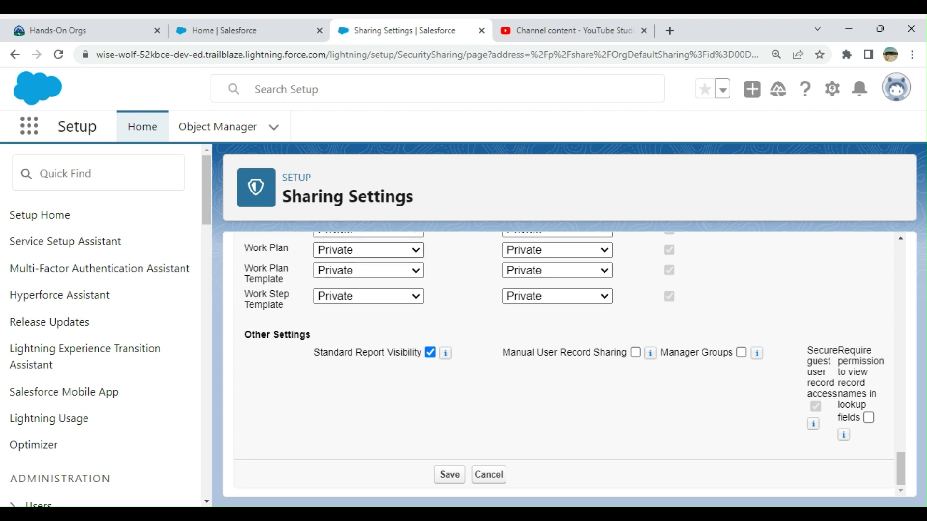
pyautogui.click(360, 276)
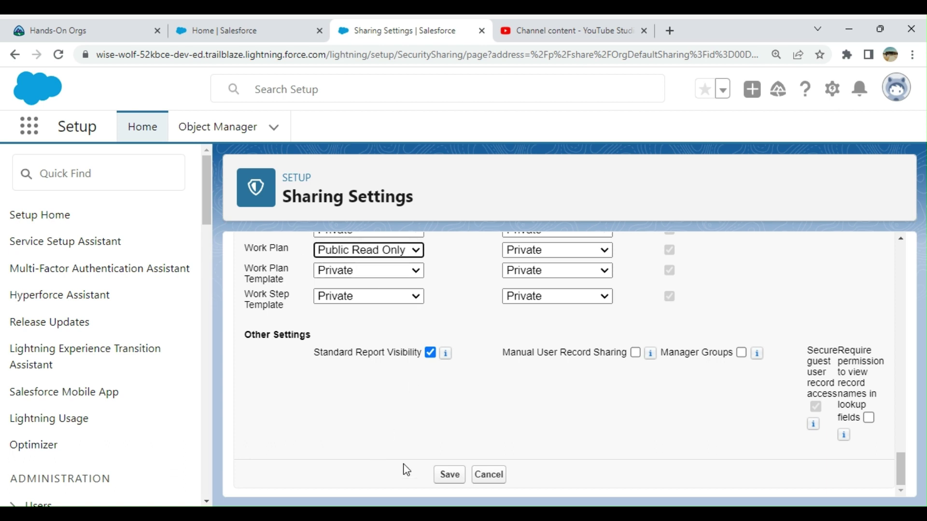
pyautogui.click(451, 476)
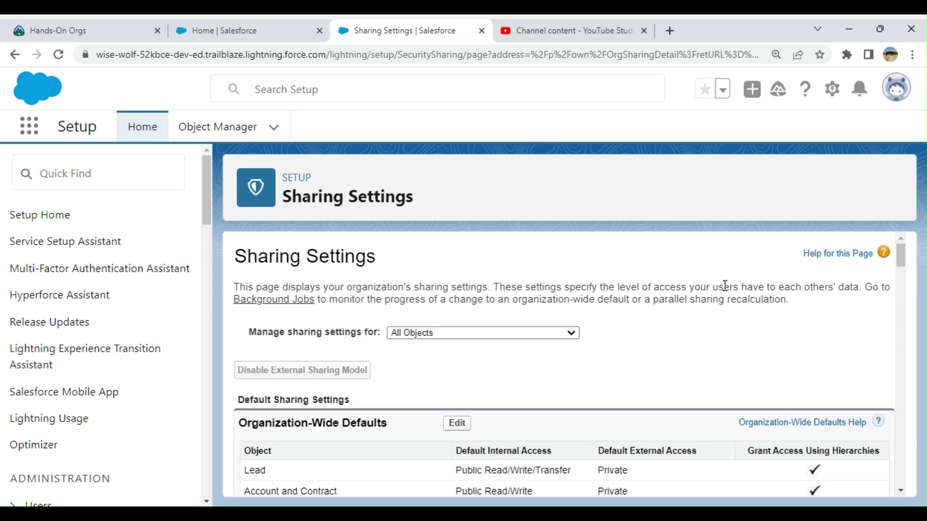
pyautogui.scroll(-3, 724, 290)
pyautogui.scroll(-3, 725, 291)
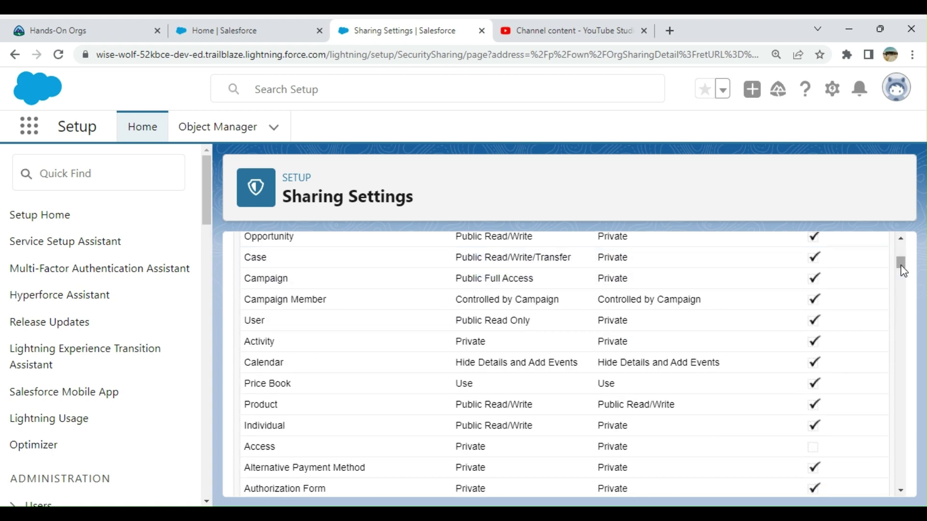
pyautogui.moveTo(904, 272); pyautogui.dragTo(885, 324)
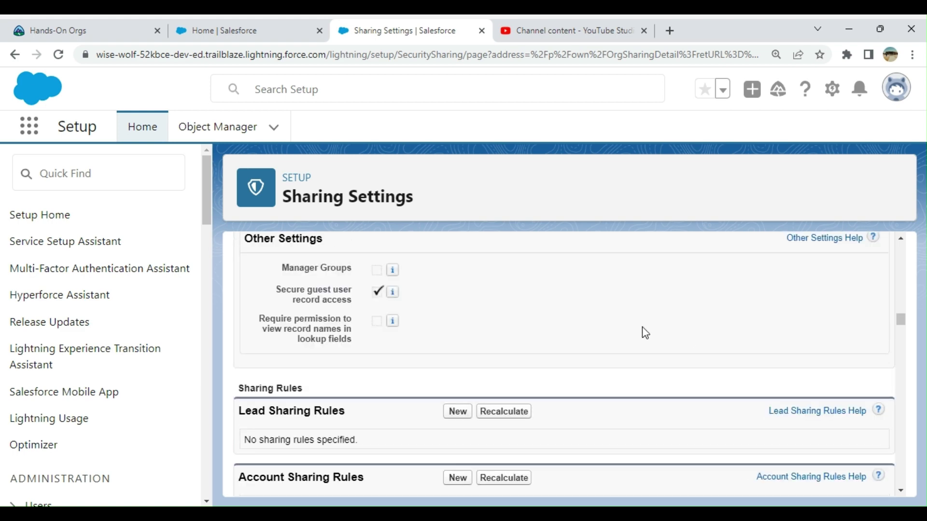
pyautogui.scroll(4, 646, 333)
pyautogui.scroll(-1, 645, 333)
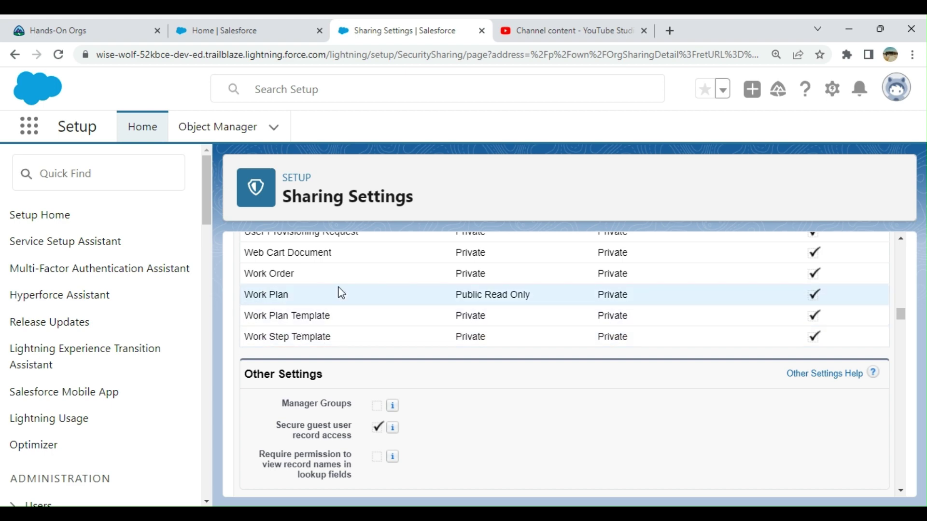
pyautogui.scroll(-2, 372, 299)
pyautogui.scroll(1, 369, 295)
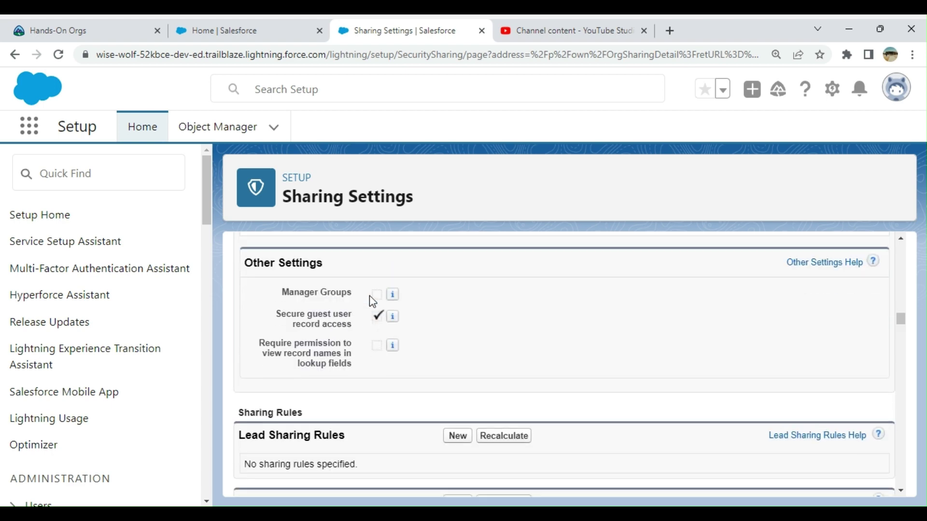
pyautogui.scroll(-1, 410, 315)
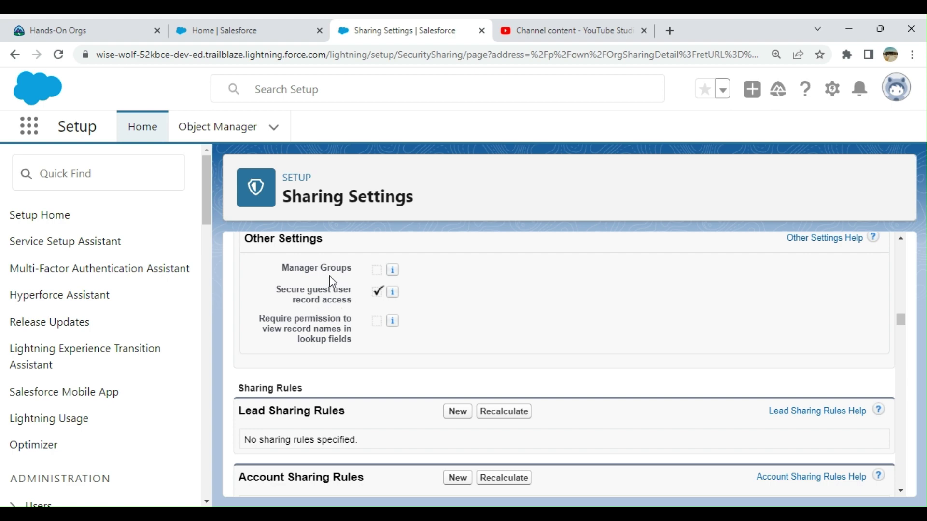
pyautogui.moveTo(393, 270)
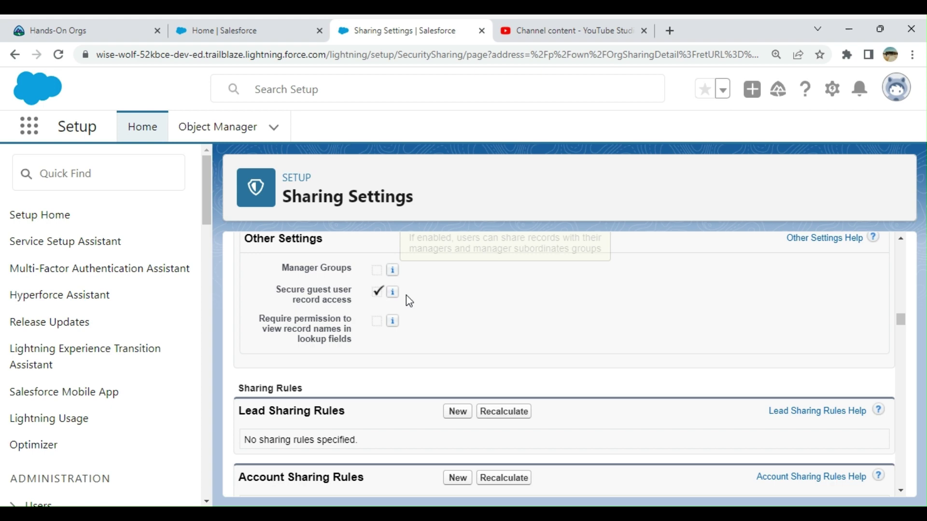
pyautogui.scroll(1, 409, 302)
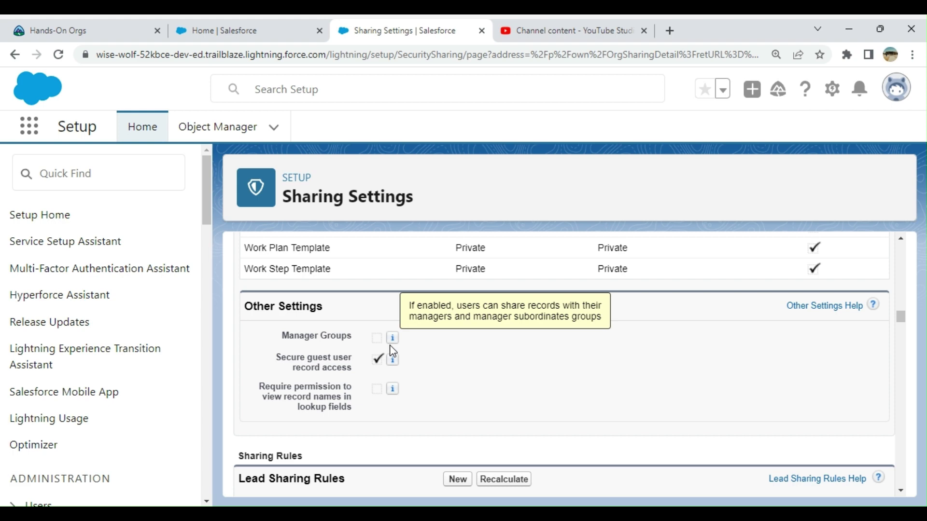
pyautogui.moveTo(394, 359)
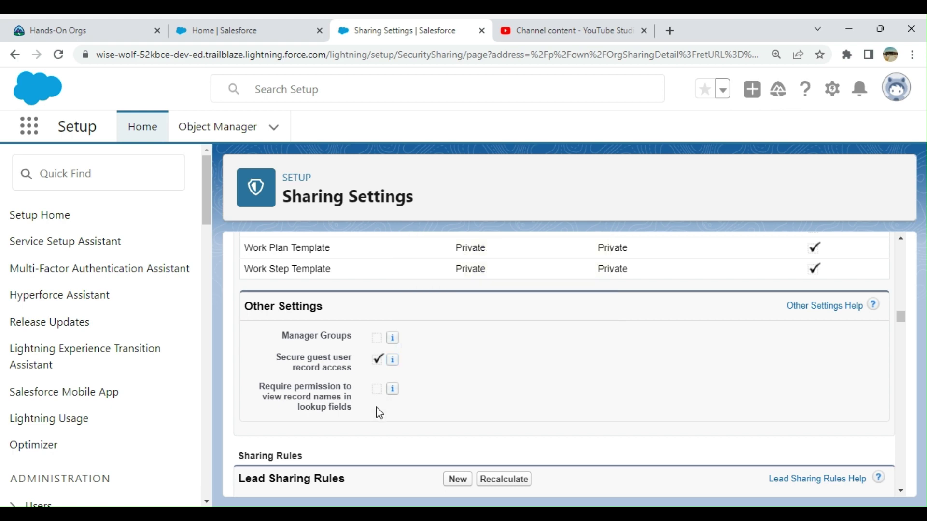
pyautogui.moveTo(393, 400)
pyautogui.scroll(-1, 451, 392)
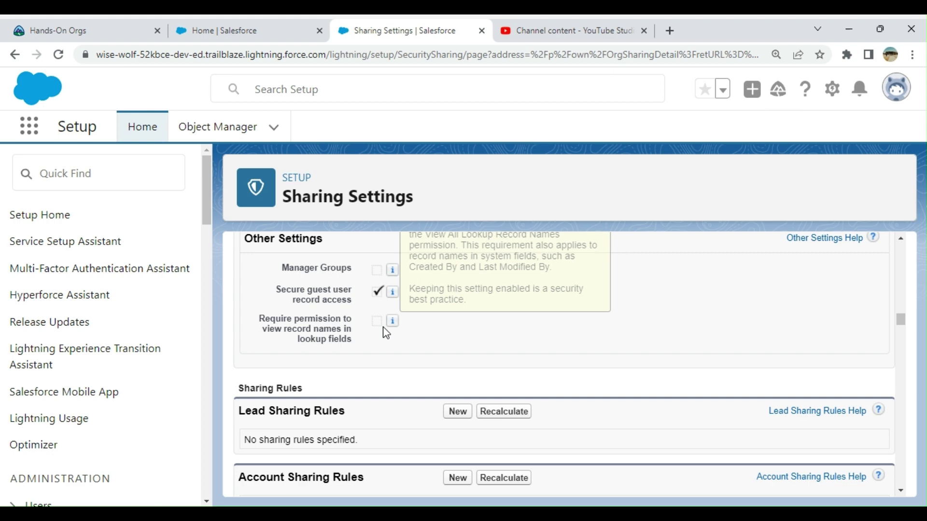
# Step: Scroll through the Sharing Rules sections until the empty Problem Sharing Rules section is visible
pyautogui.scroll(-1, 632, 313)
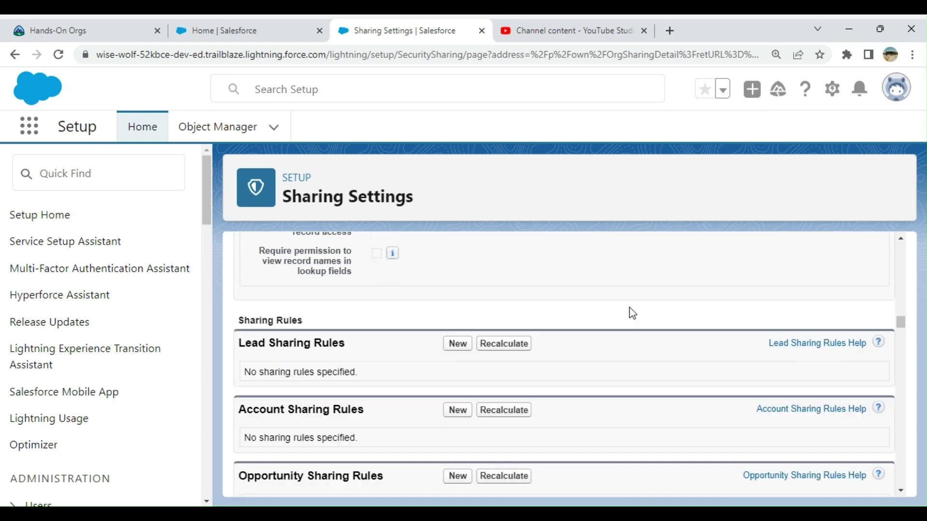
pyautogui.scroll(-1, 633, 313)
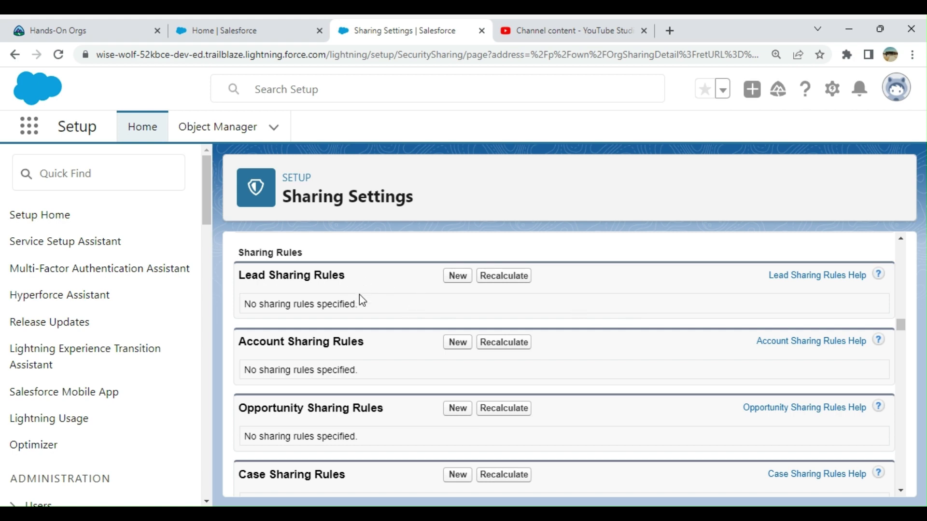
pyautogui.scroll(-3, 363, 299)
pyautogui.scroll(-8, 363, 299)
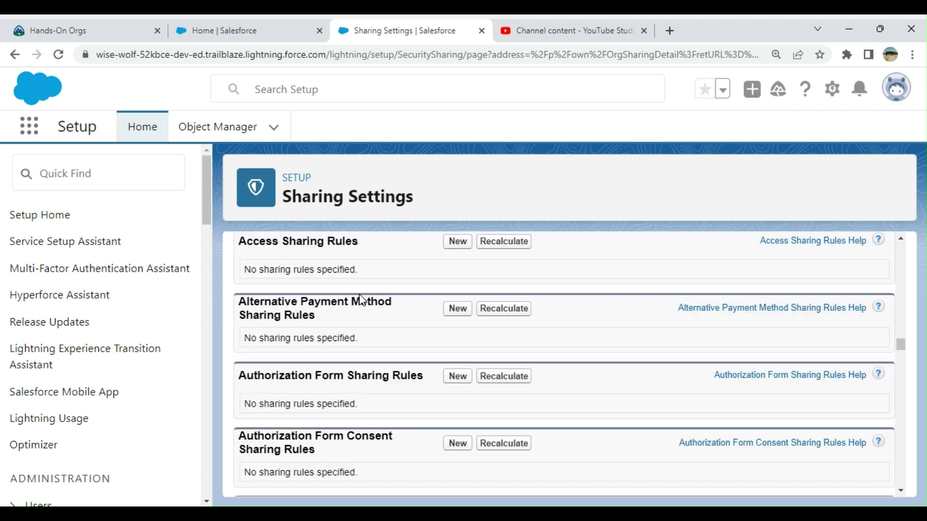
pyautogui.scroll(-10, 362, 299)
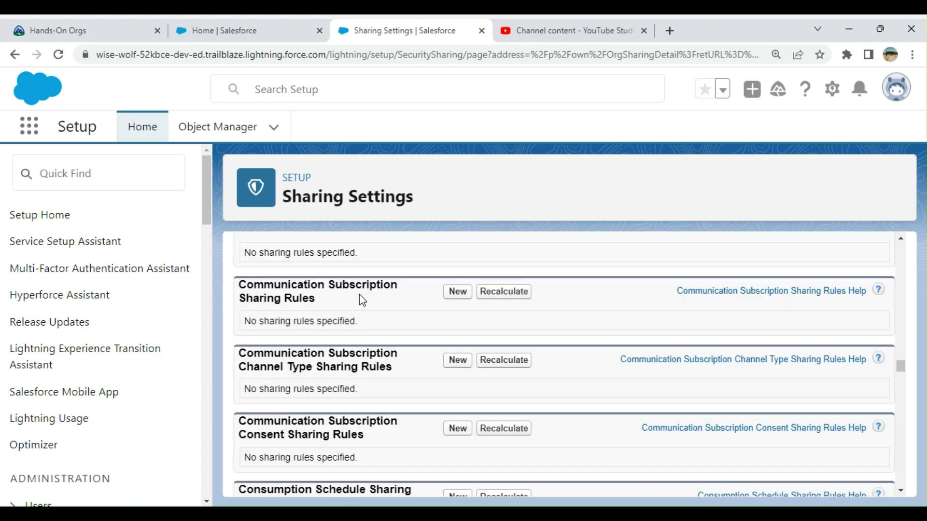
pyautogui.scroll(-3, 363, 299)
pyautogui.scroll(-12, 761, 399)
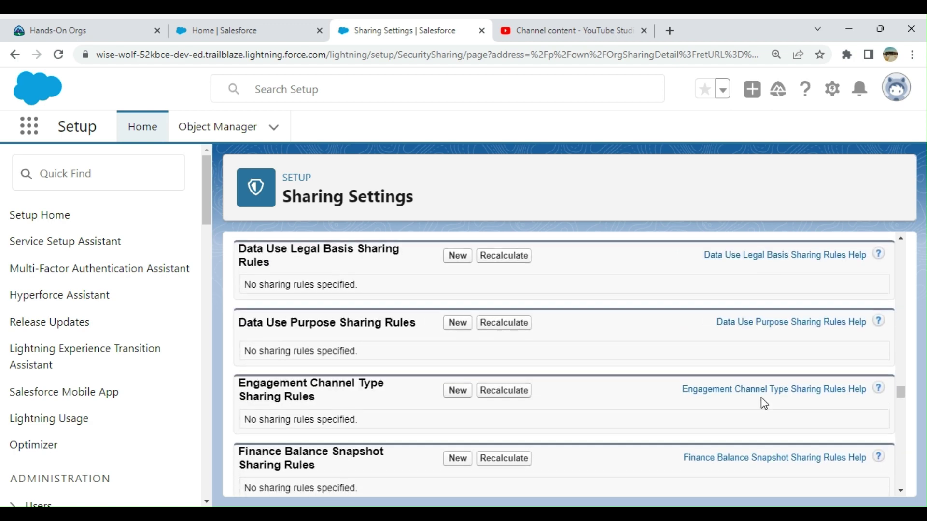
pyautogui.scroll(-8, 763, 402)
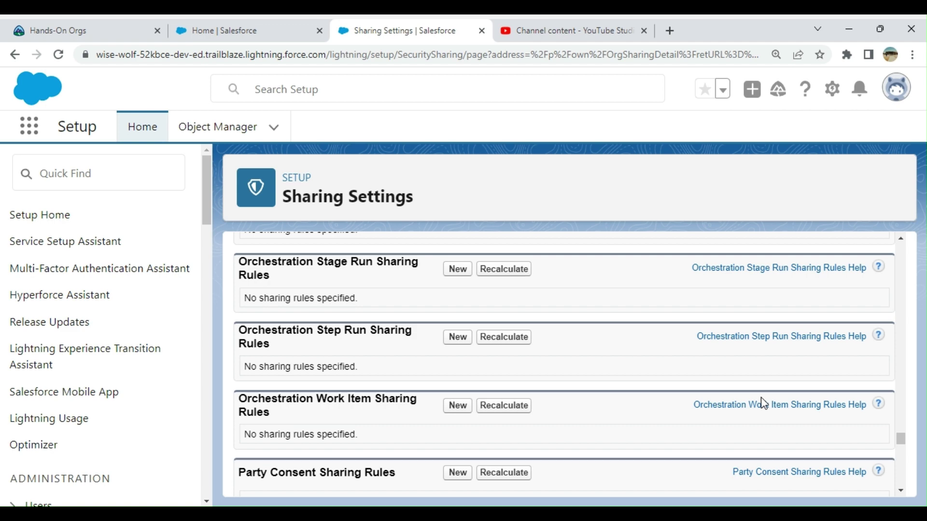
pyautogui.scroll(-3, 761, 398)
pyautogui.scroll(3, 761, 398)
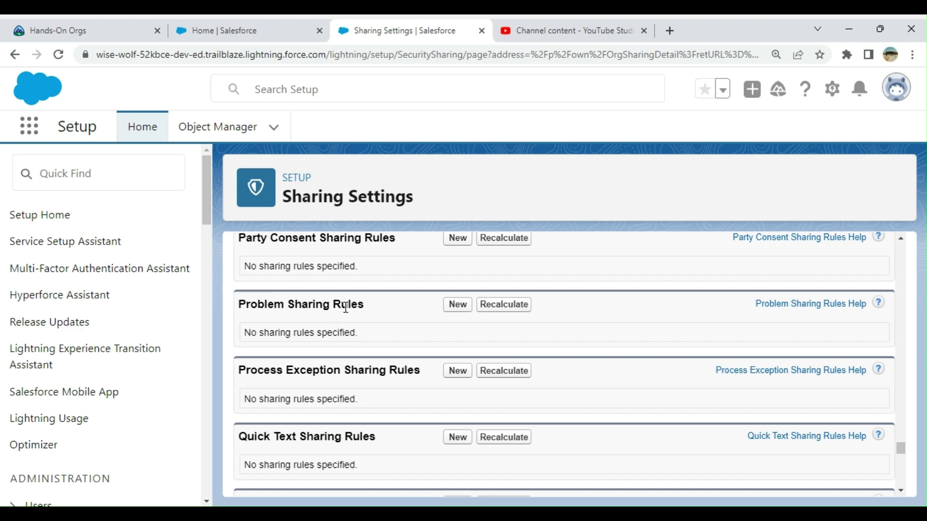
# Step: Start a new Problem sharing rule labelled 'Tesy', letting Rule Name auto-fill to Tesy
pyautogui.click(459, 306)
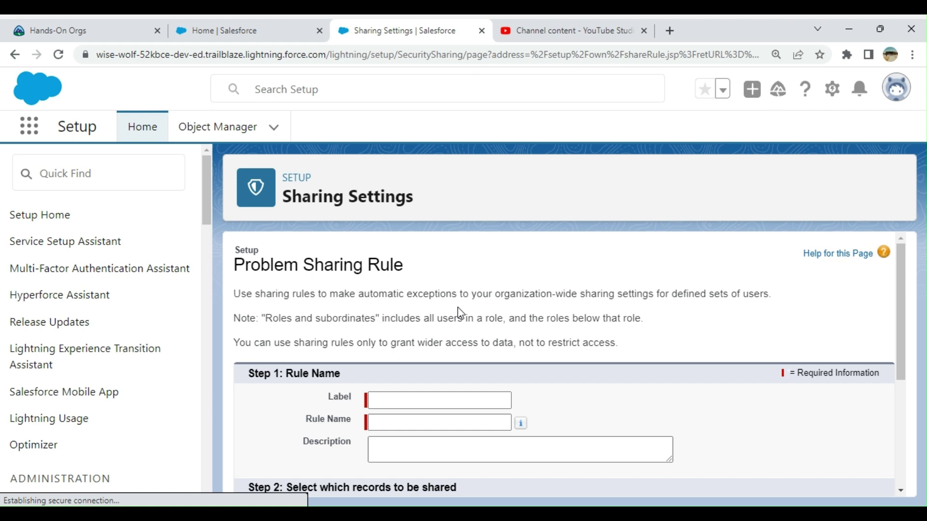
pyautogui.scroll(-4, 460, 314)
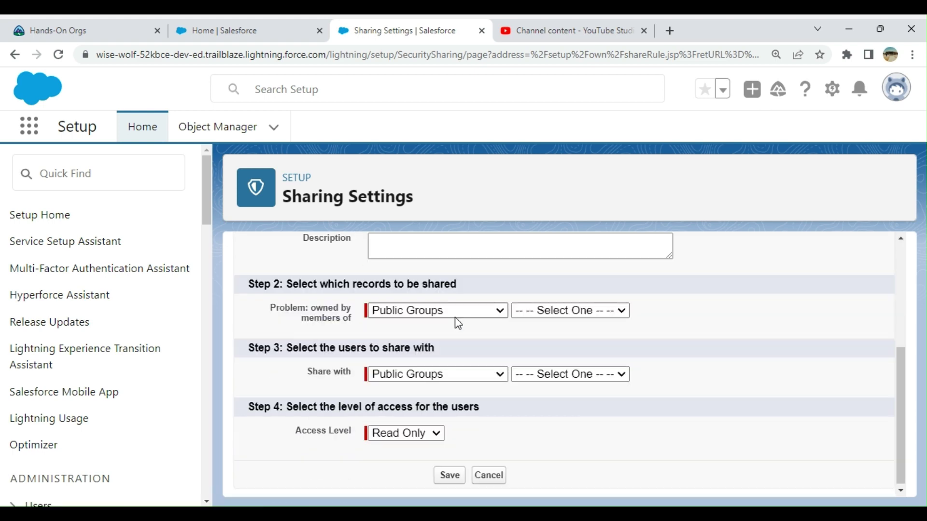
pyautogui.scroll(2, 444, 352)
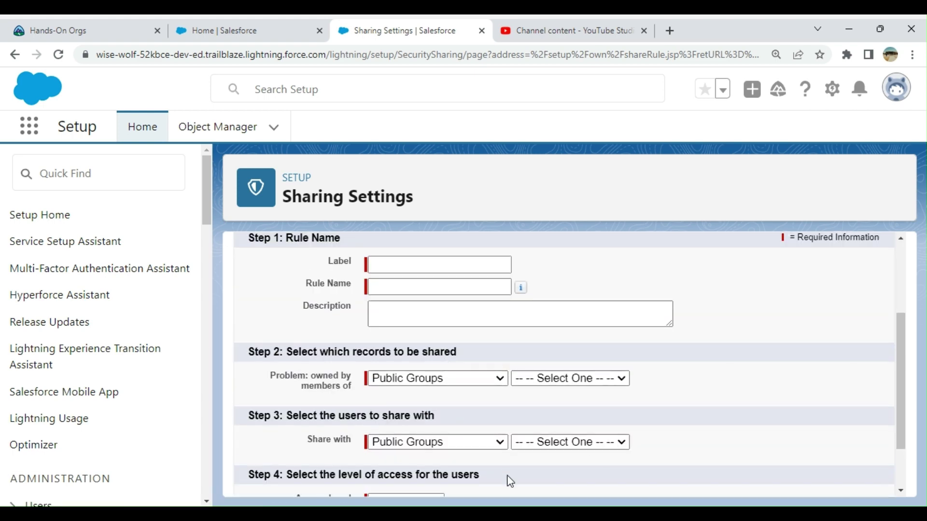
pyautogui.click(437, 270)
pyautogui.click(437, 270)
pyautogui.write('Tesst')
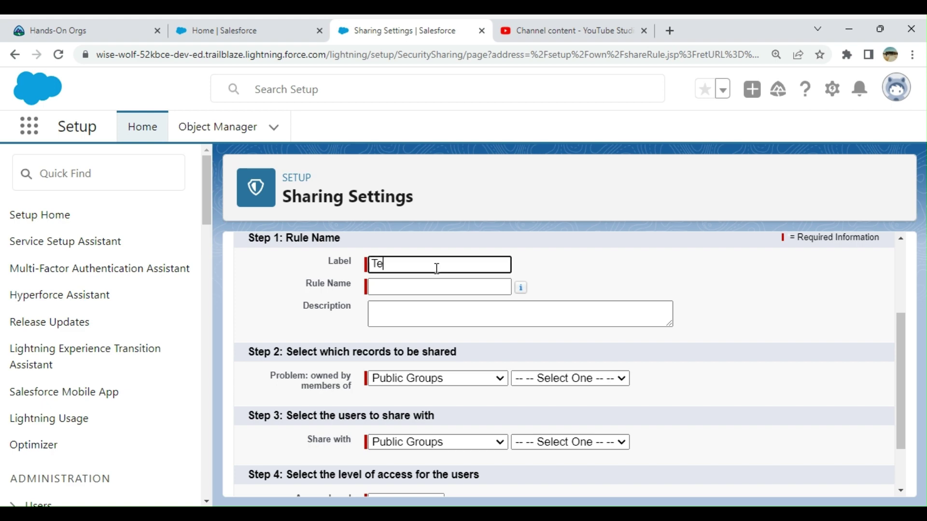
pyautogui.press('BackSpace')
pyautogui.press('BackSpace')
pyautogui.write('y')
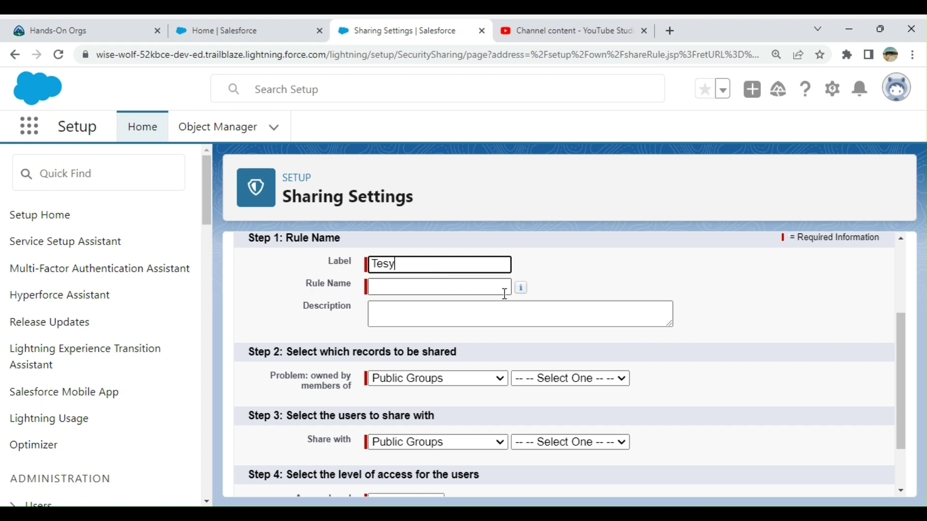
pyautogui.click(496, 336)
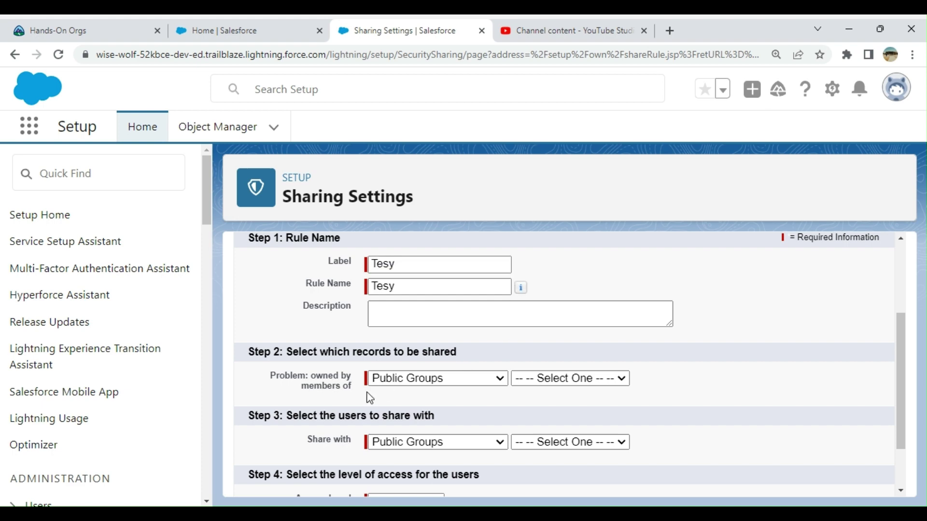
pyautogui.scroll(-2, 588, 286)
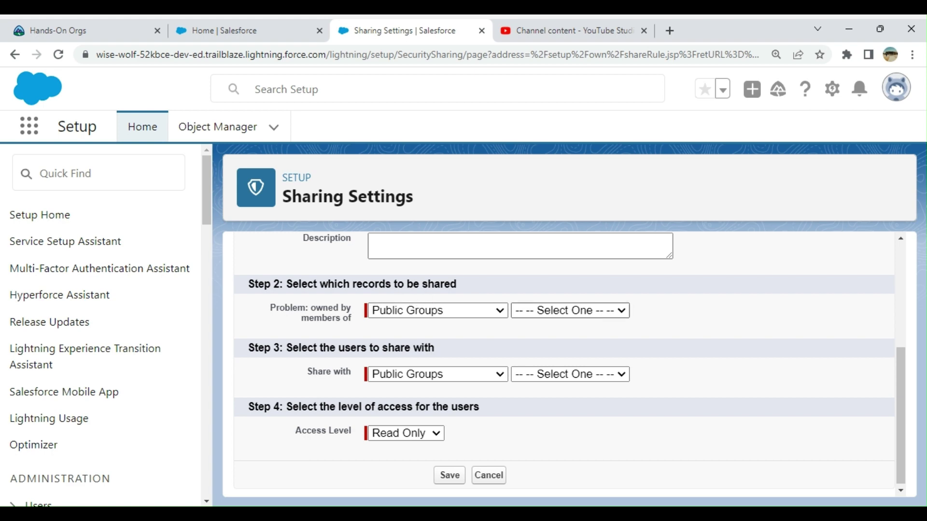
# Step: Share Problem records owned by Roles and Subordinates of SVP, Sales & Marketing
pyautogui.click(550, 333)
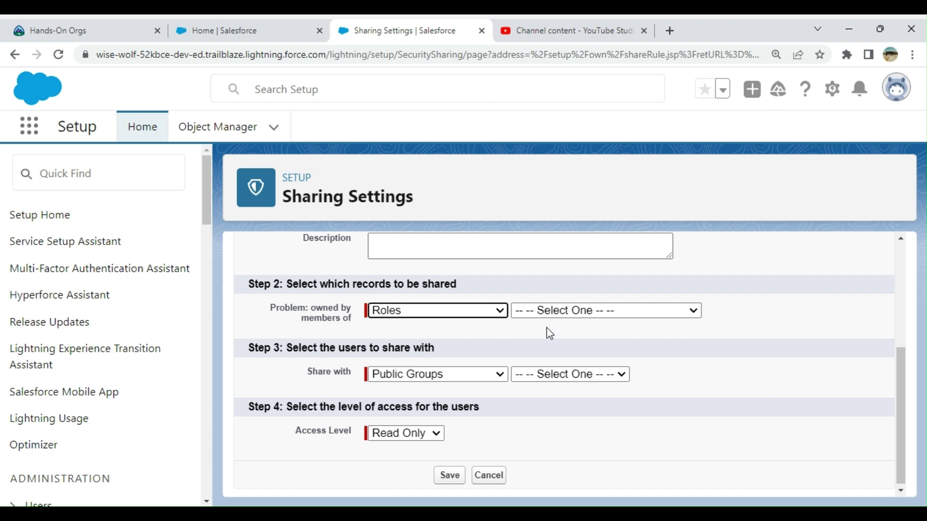
pyautogui.click(560, 316)
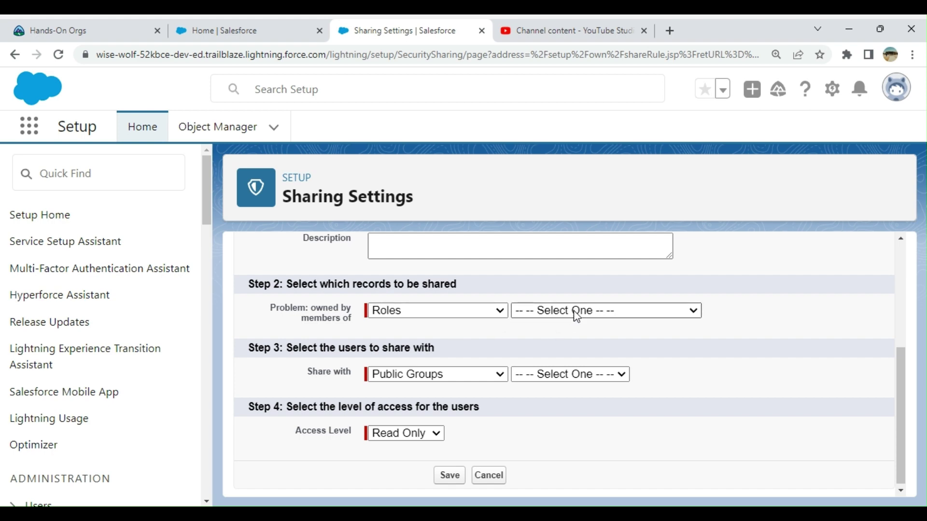
pyautogui.click(533, 164)
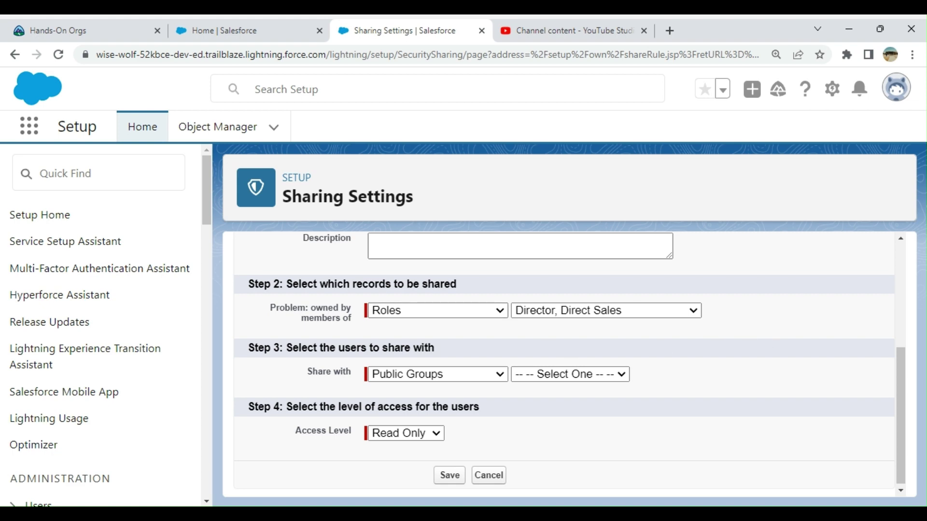
pyautogui.click(544, 331)
pyautogui.click(548, 320)
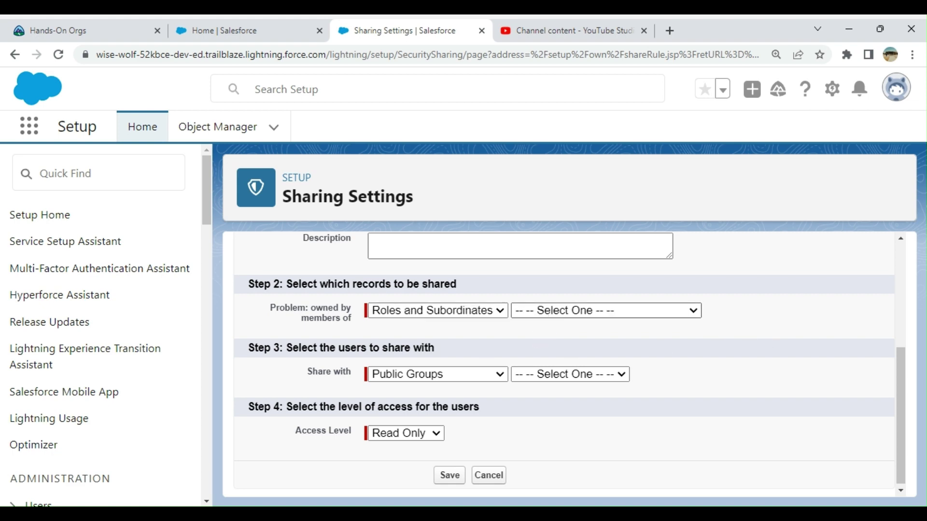
pyautogui.click(565, 240)
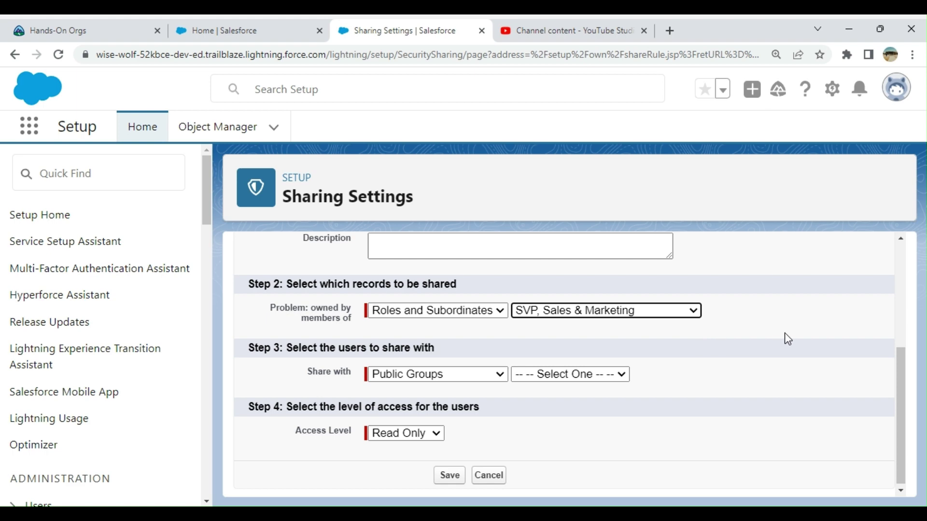
pyautogui.scroll(-1, 788, 340)
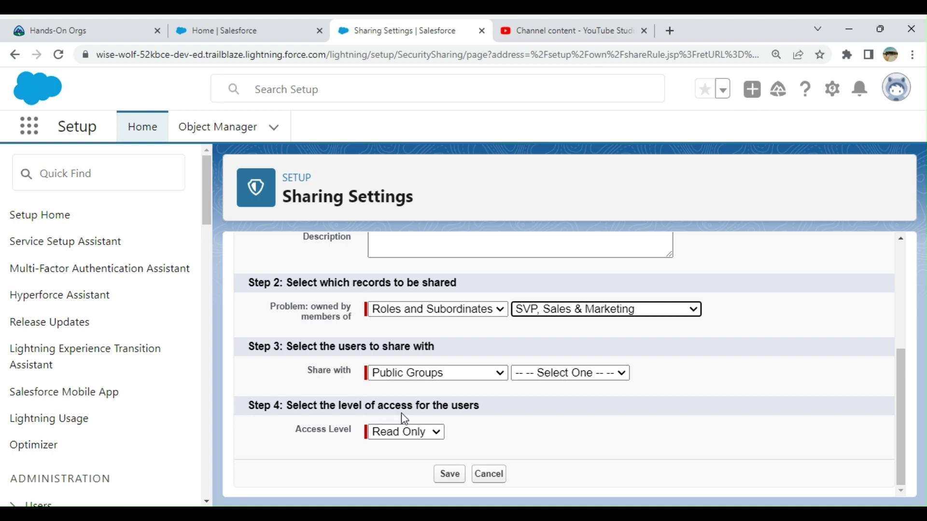
# Step: Grant Read/Write access to Roles and Subordinates of SVP, Customer Service & Support
pyautogui.click(414, 431)
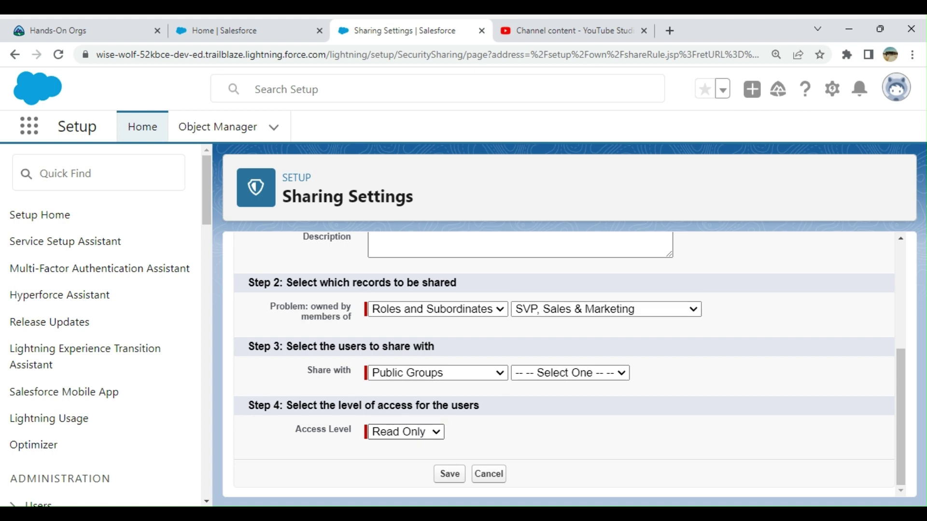
pyautogui.click(420, 459)
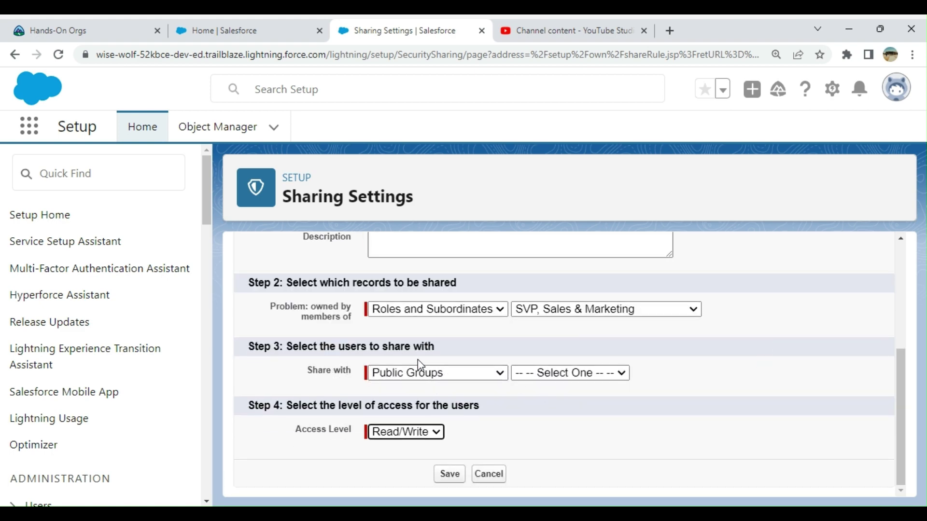
pyautogui.click(542, 380)
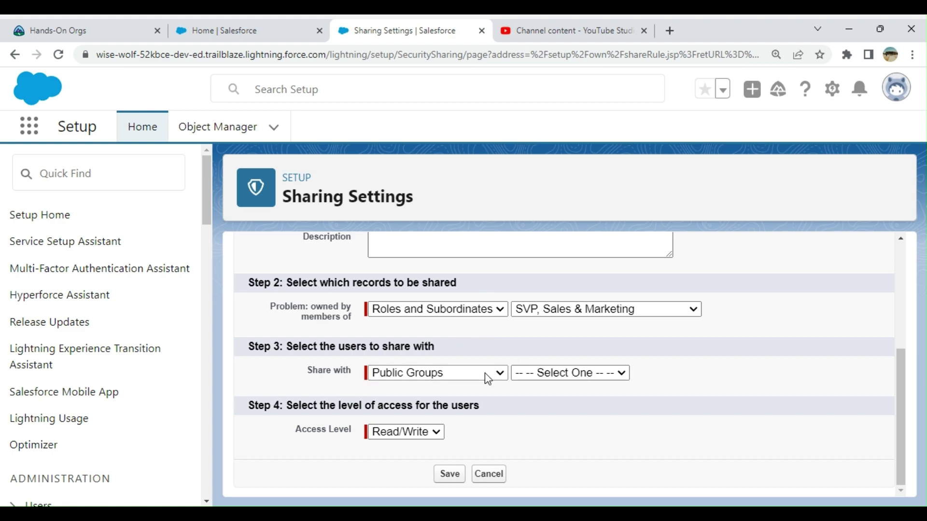
pyautogui.click(548, 385)
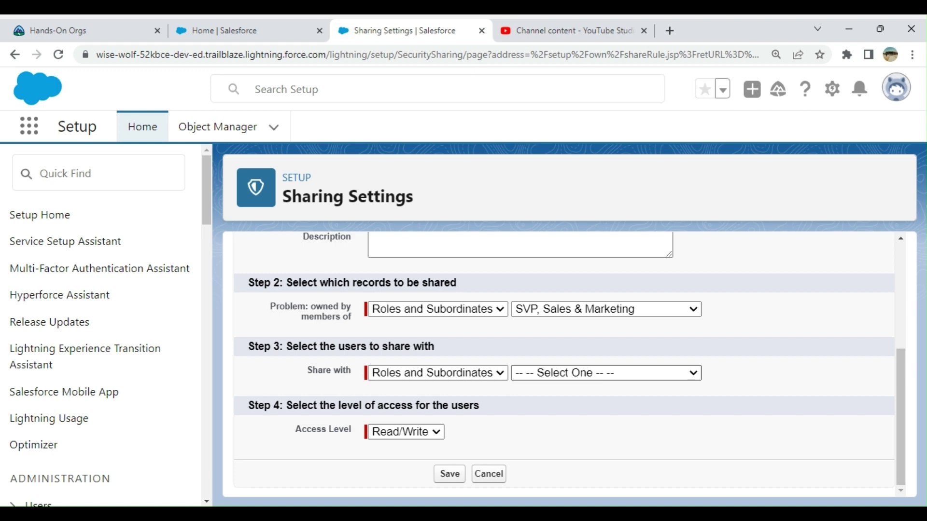
pyautogui.click(647, 318)
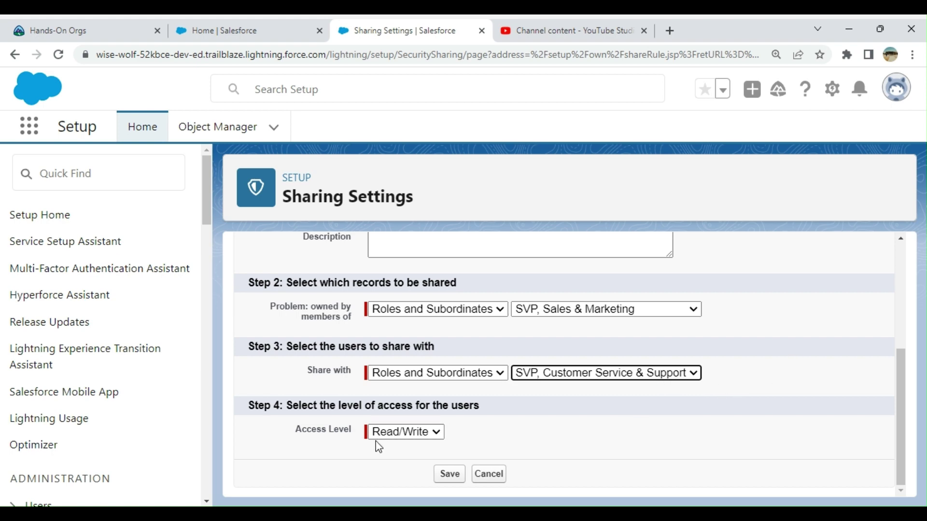
# Step: Save the Tesy Problem rule and accept the background sharing recalculation
pyautogui.click(451, 480)
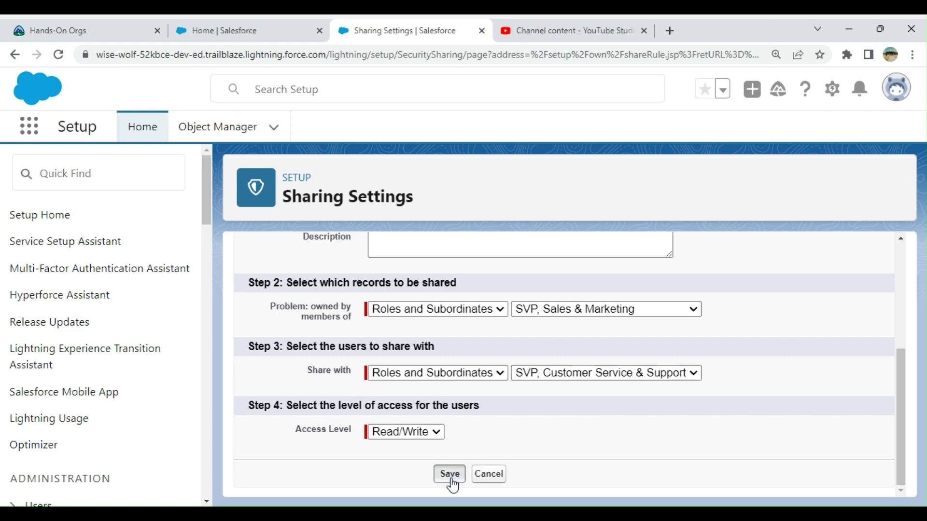
pyautogui.scroll(-3, 792, 405)
pyautogui.click(449, 480)
pyautogui.click(528, 157)
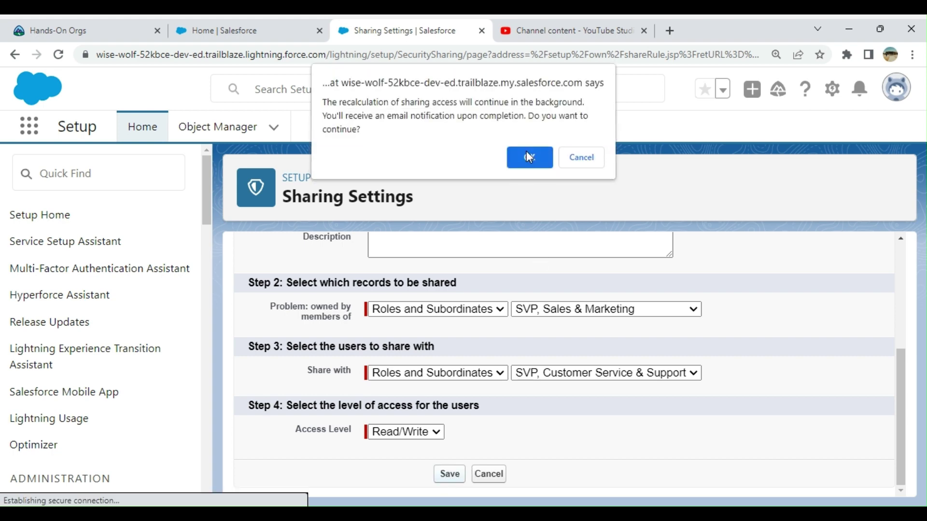